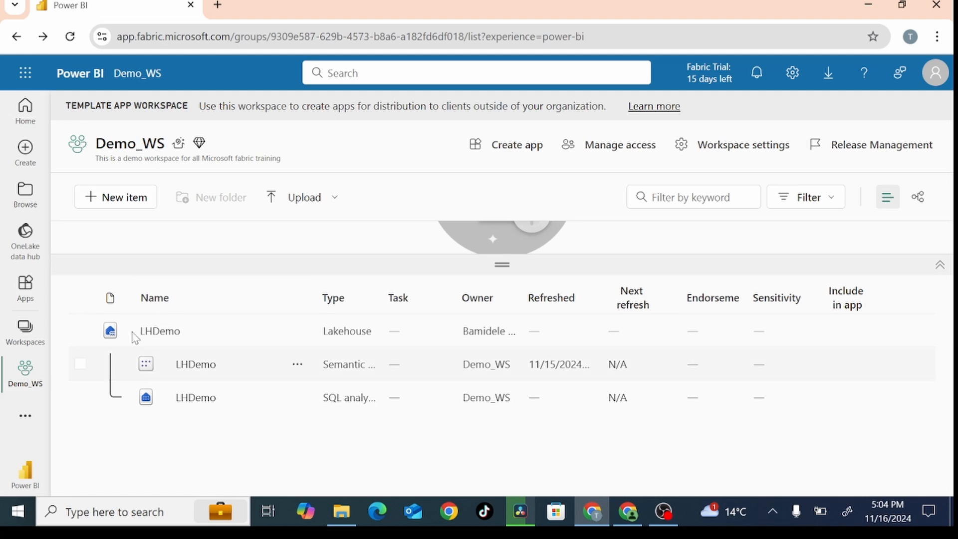
Step: Open the LHDemo lakehouse and preview the sales.csv file in the mydata folder
click(164, 333)
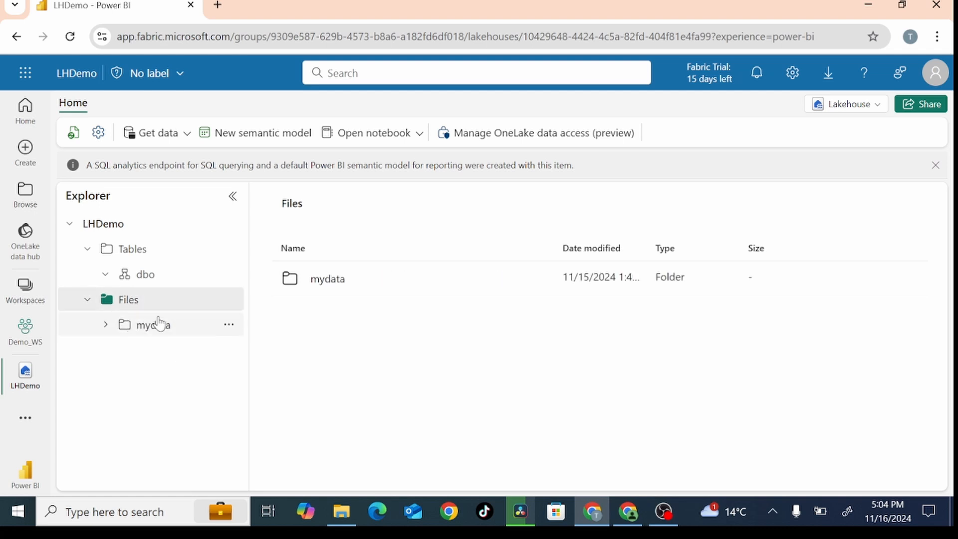
click(146, 330)
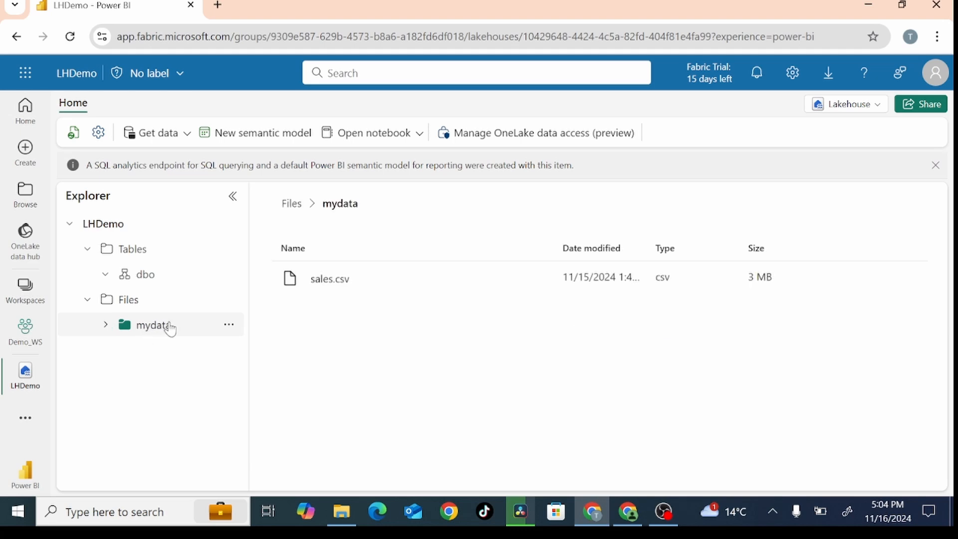
click(321, 288)
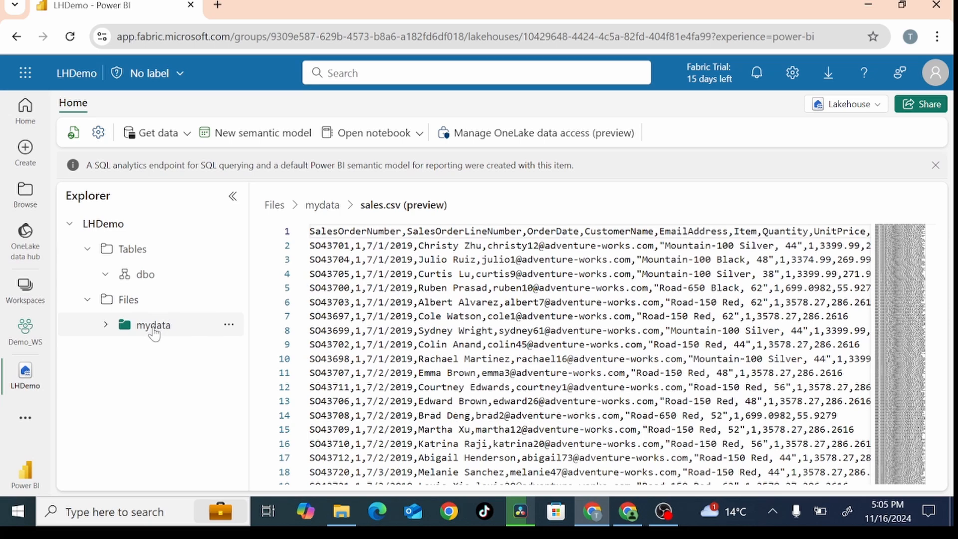
scroll(495, 325, down, 5)
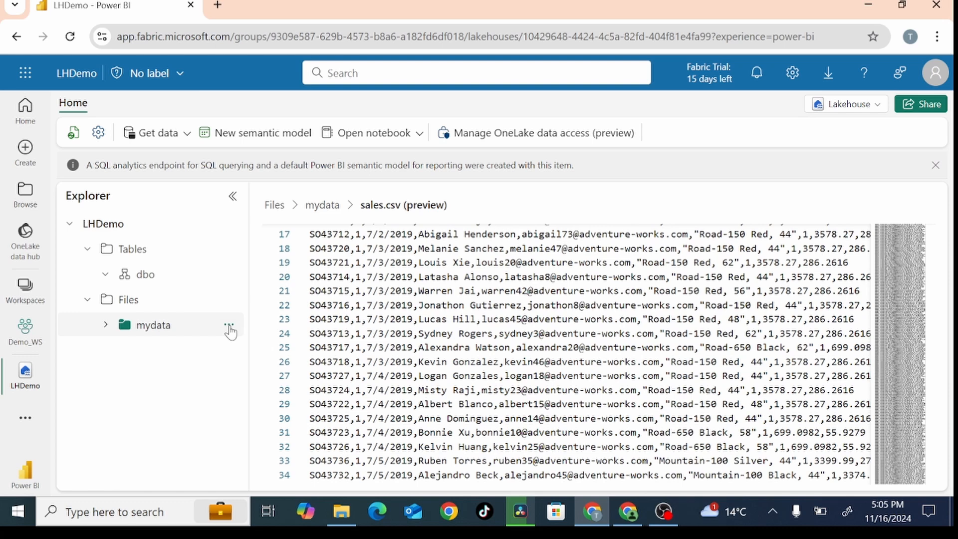
Step: Review the internal and external sources offered for a new shortcut in the mydata folder, and close the dialog without creating one
click(229, 327)
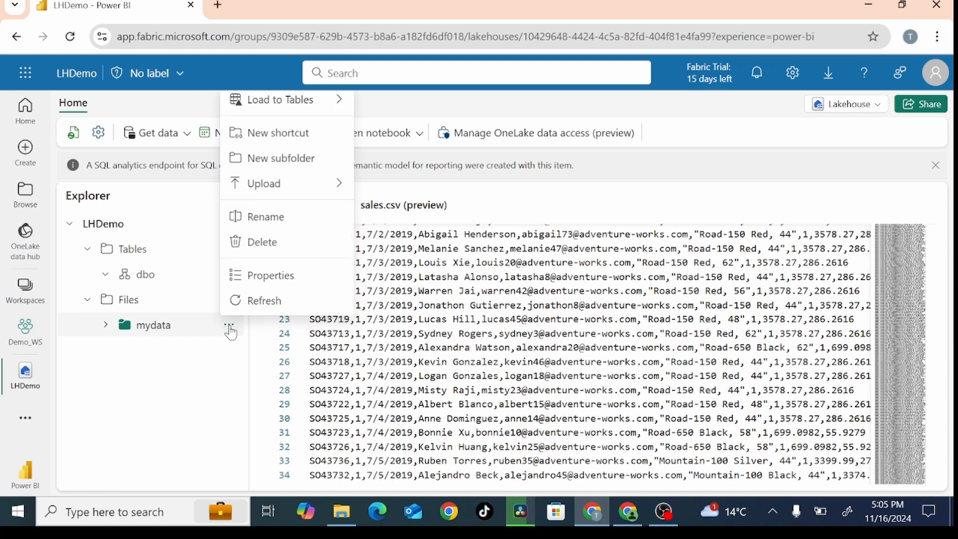
click(271, 144)
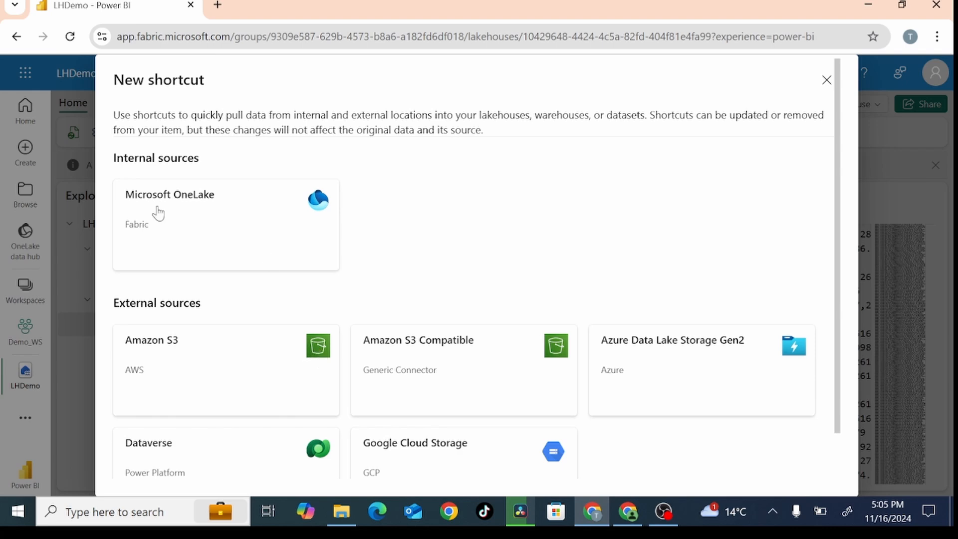
scroll(203, 284, down, 1)
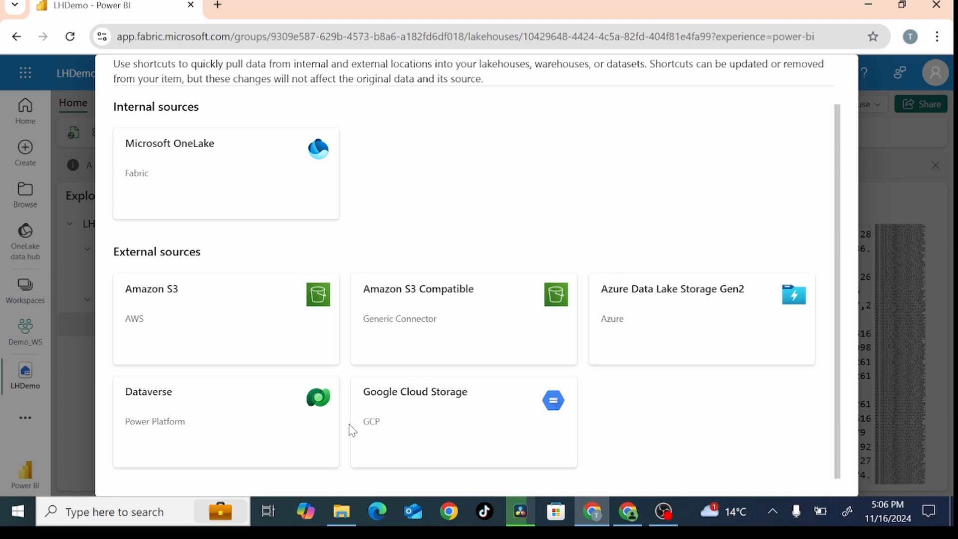
click(870, 238)
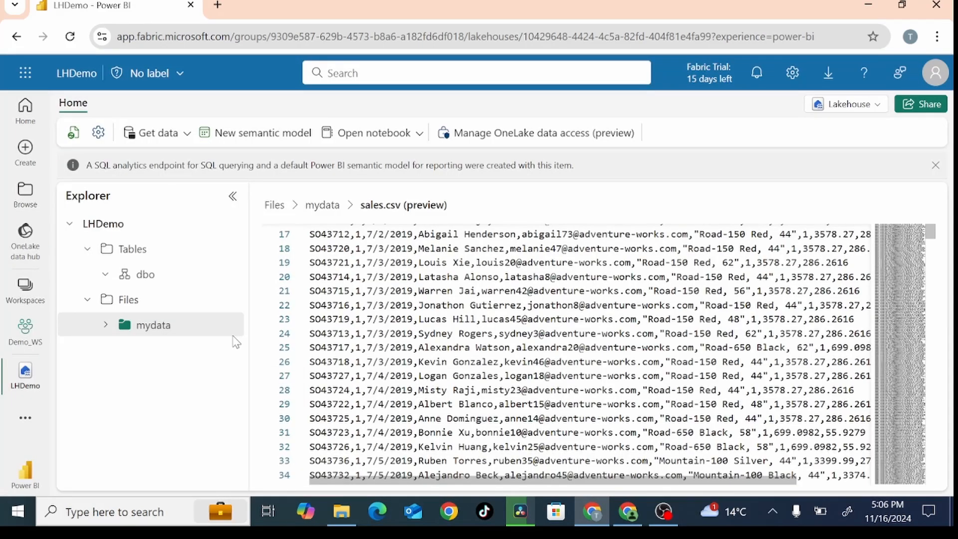
Step: Load the mydata folder into a new dbo table named sales, with csv as the file type and headers used for column names
mouse_move(226, 332)
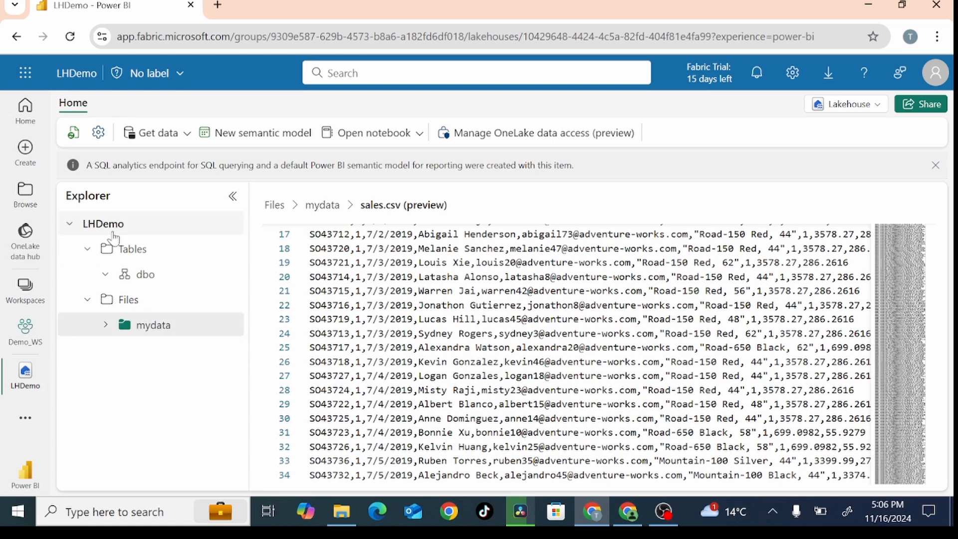
mouse_move(155, 326)
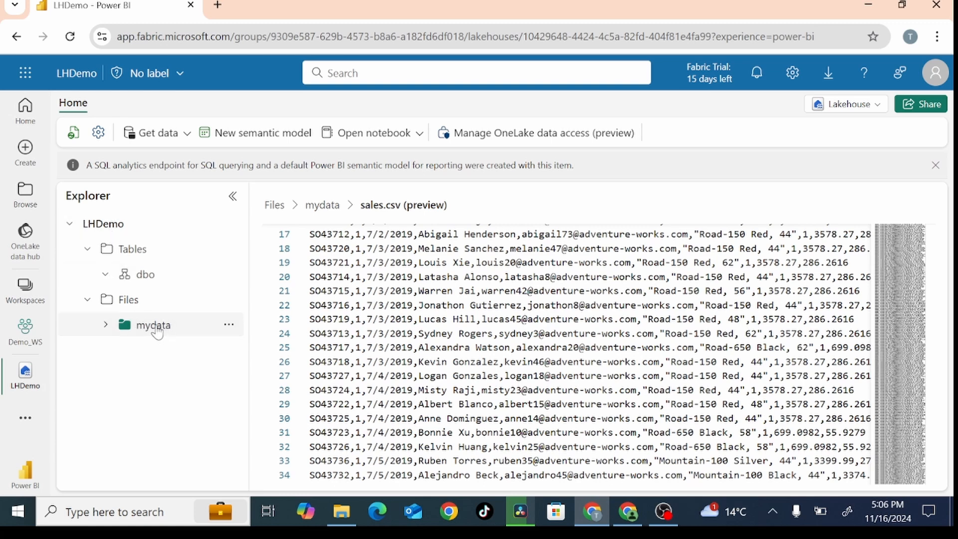
click(227, 326)
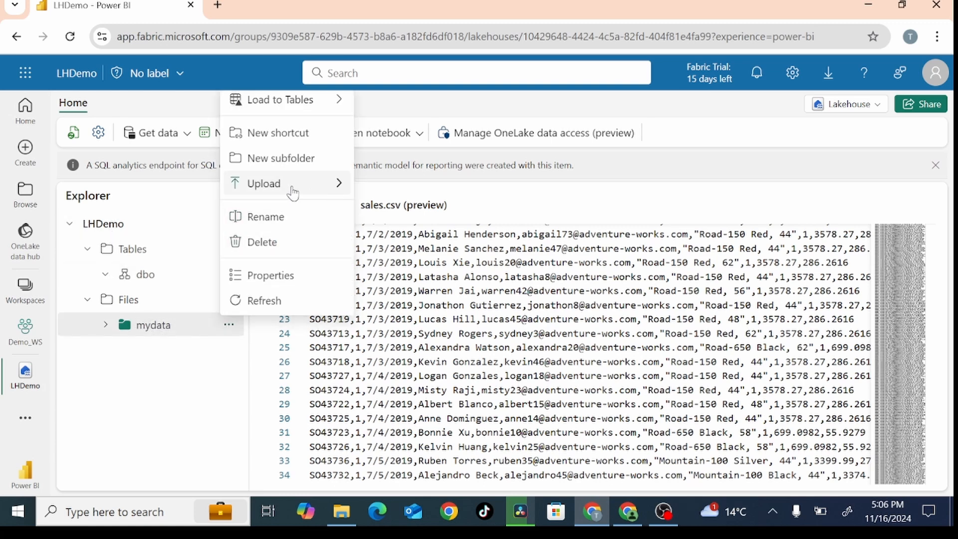
mouse_move(294, 189)
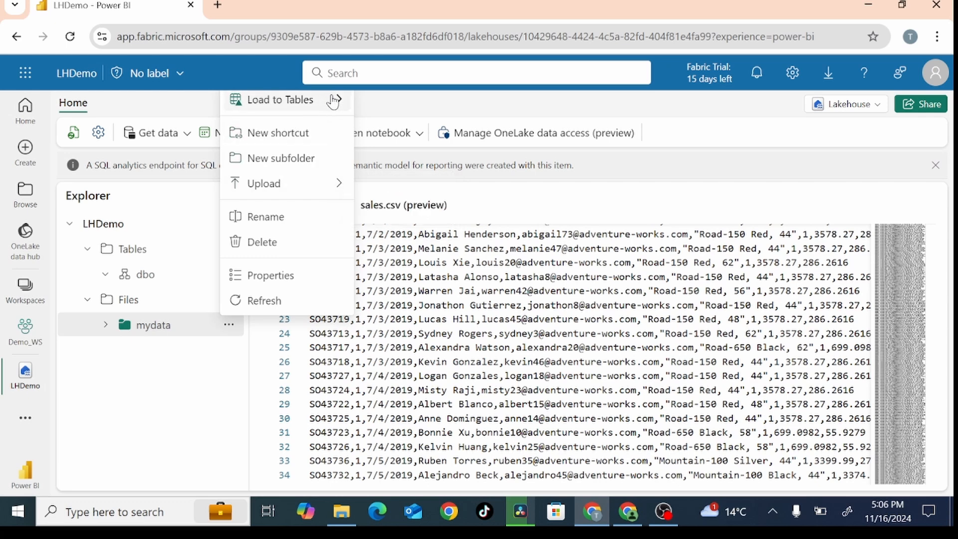
mouse_move(334, 100)
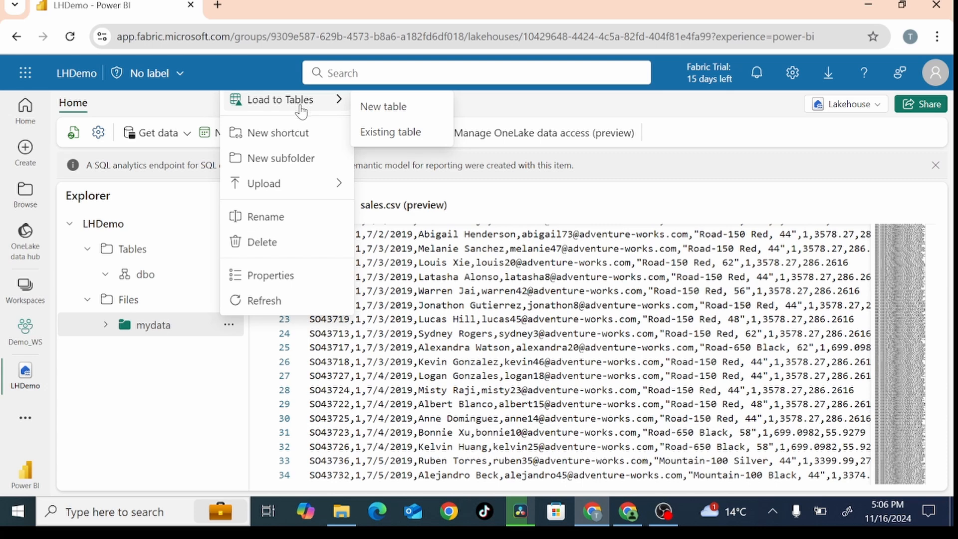
click(399, 115)
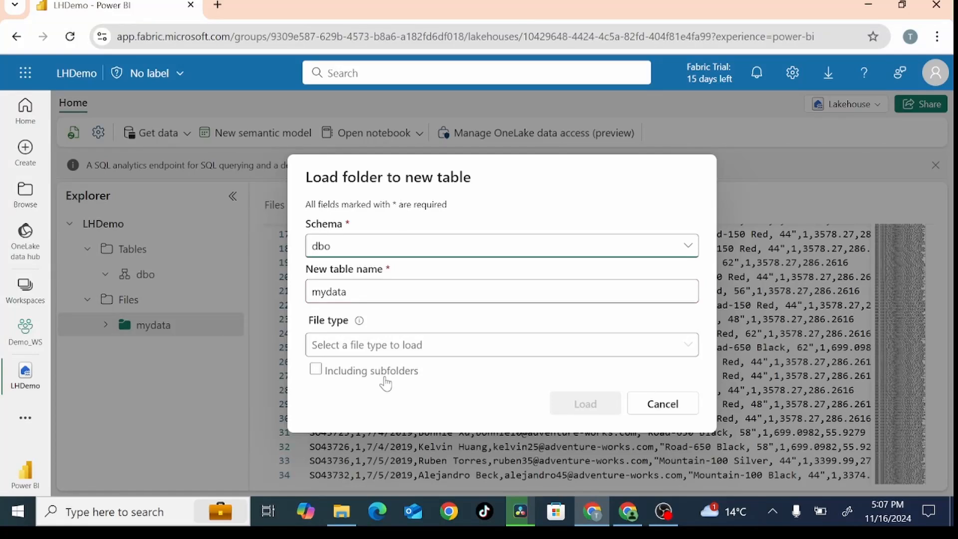
click(419, 352)
click(327, 371)
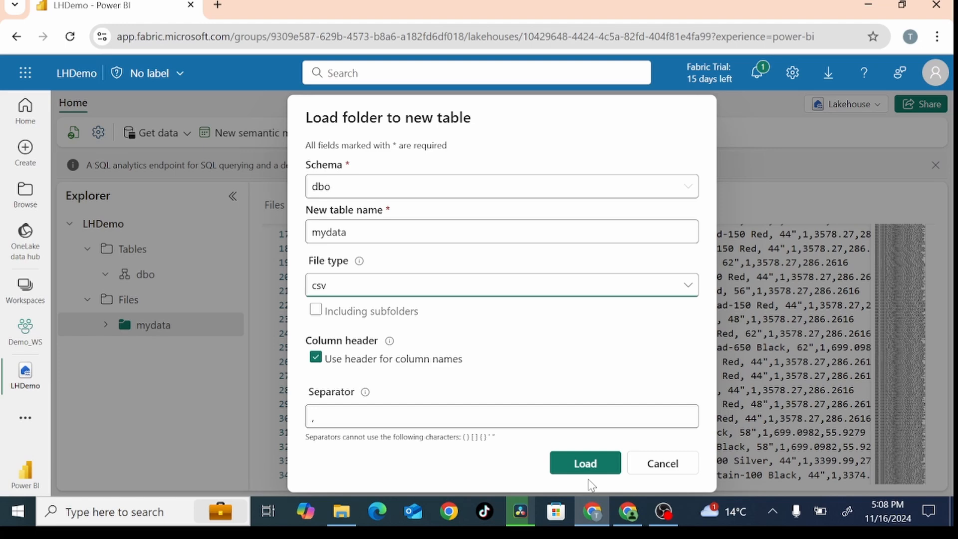
drag(367, 232, 277, 233)
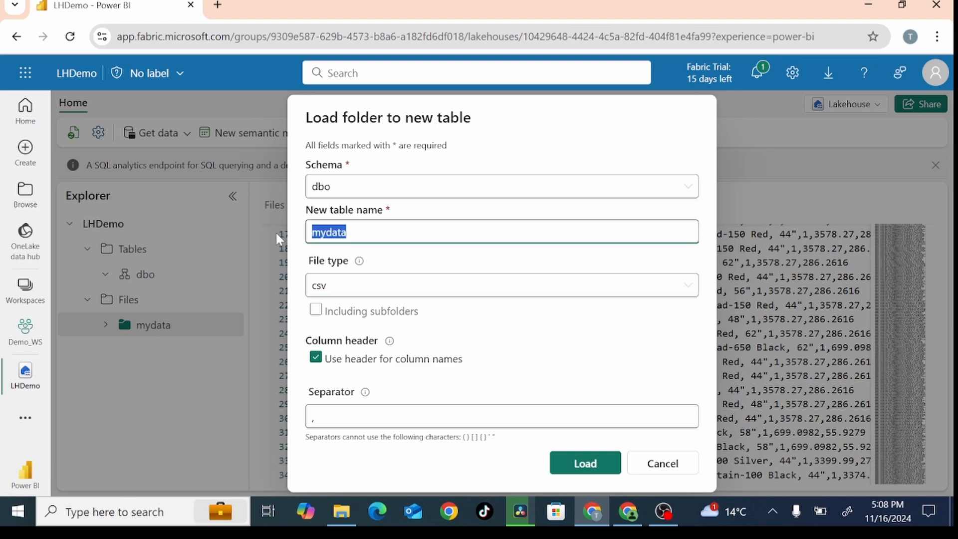
text(sales)
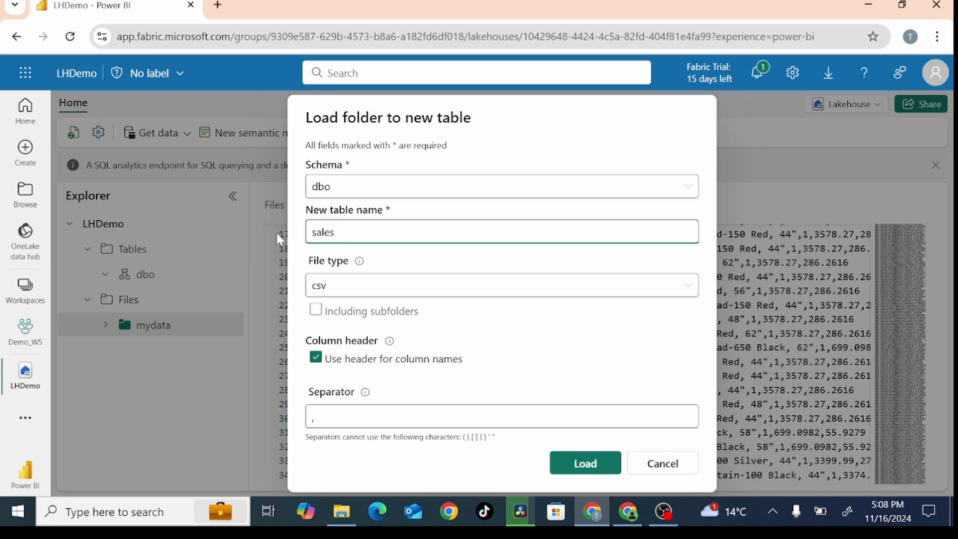
click(584, 464)
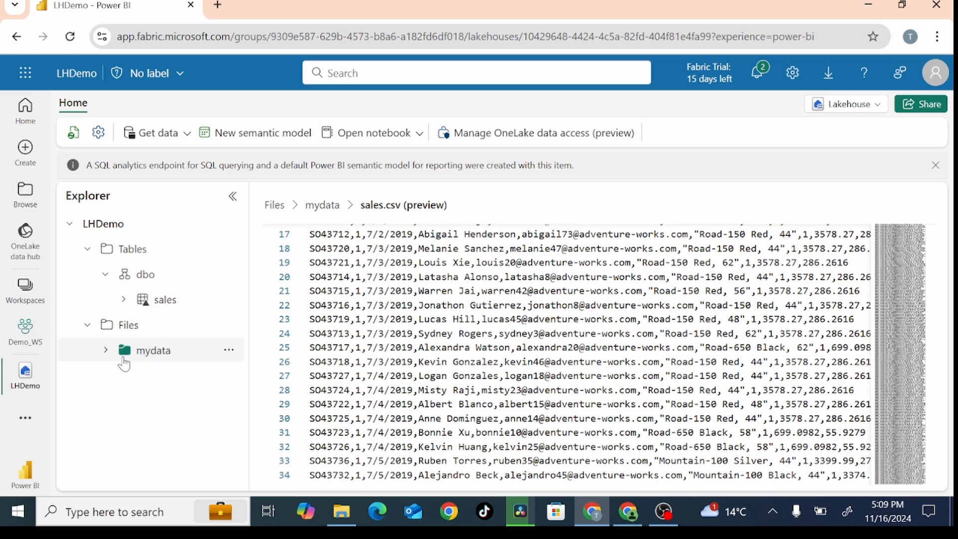
Step: Open the sales table and expand it in a widened Explorer to examine its columns and their data types
click(107, 353)
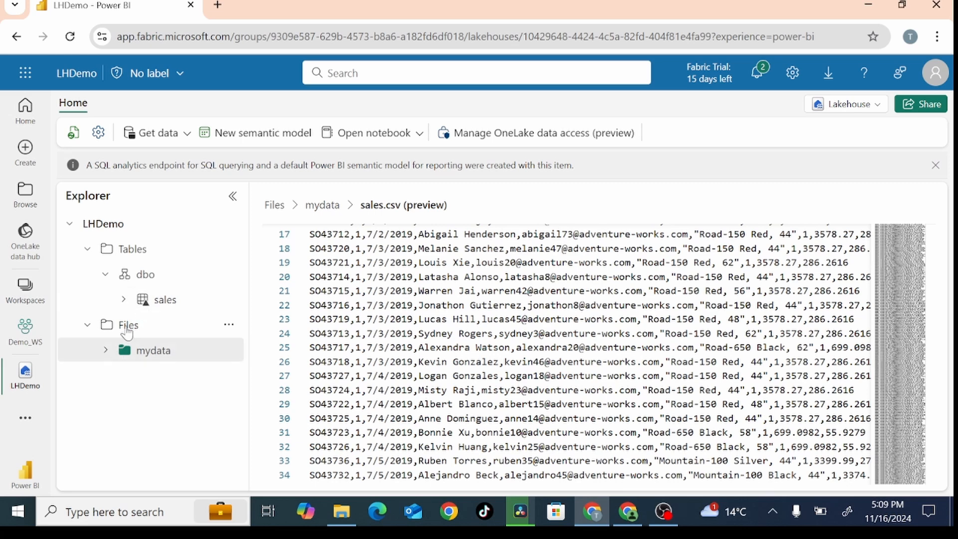
click(148, 304)
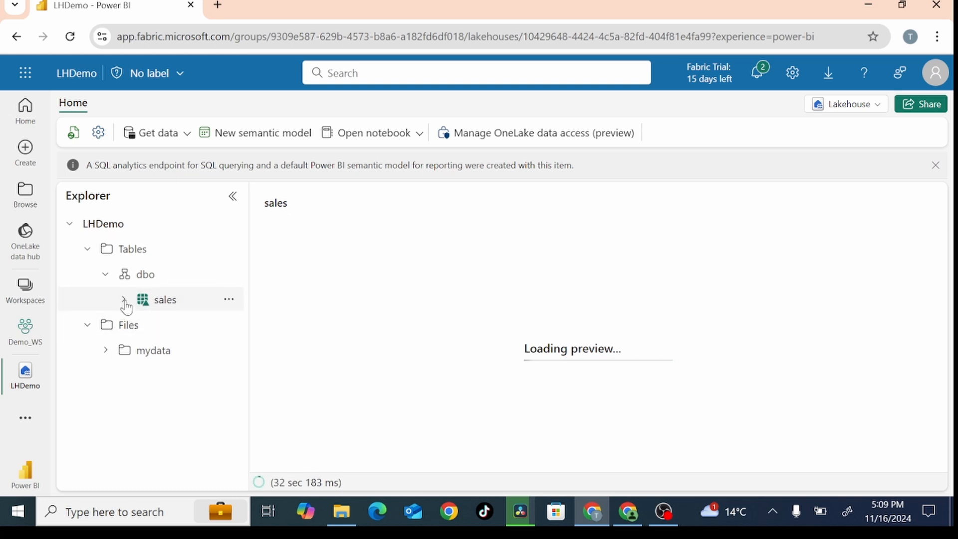
click(124, 300)
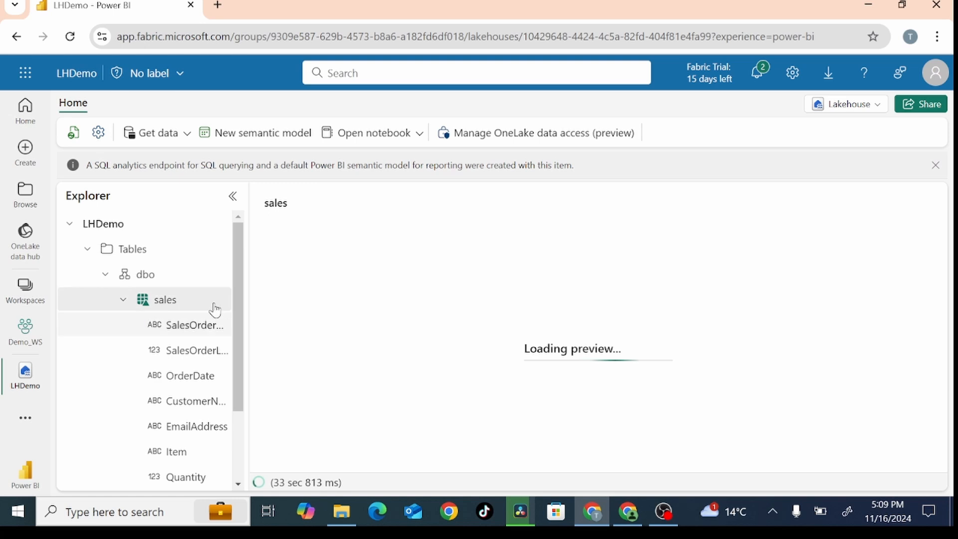
drag(248, 256, 356, 265)
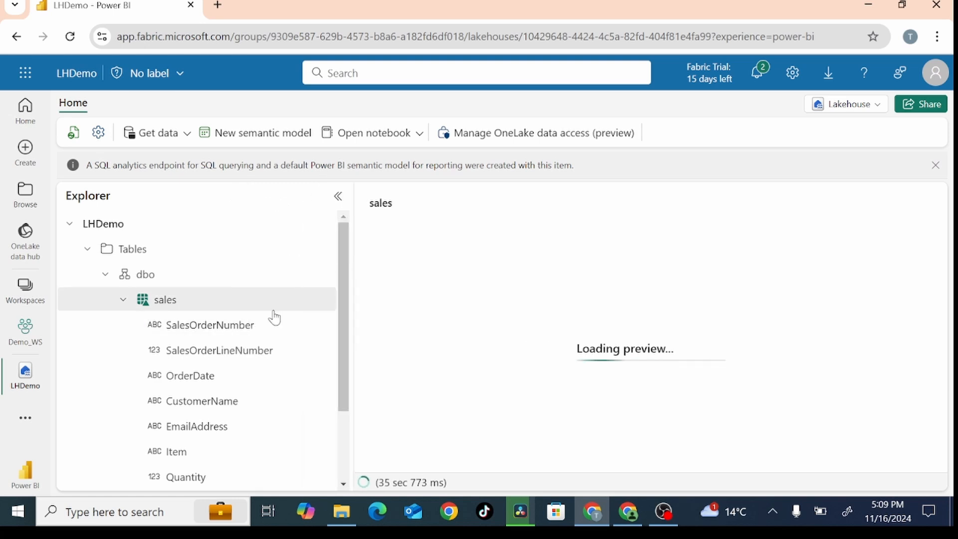
scroll(180, 384, down, 2)
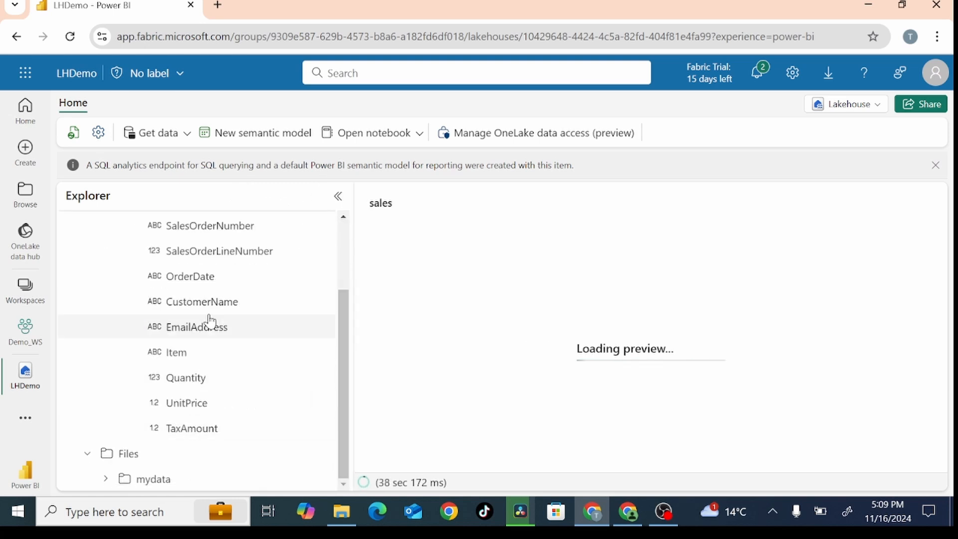
scroll(176, 349, up, 2)
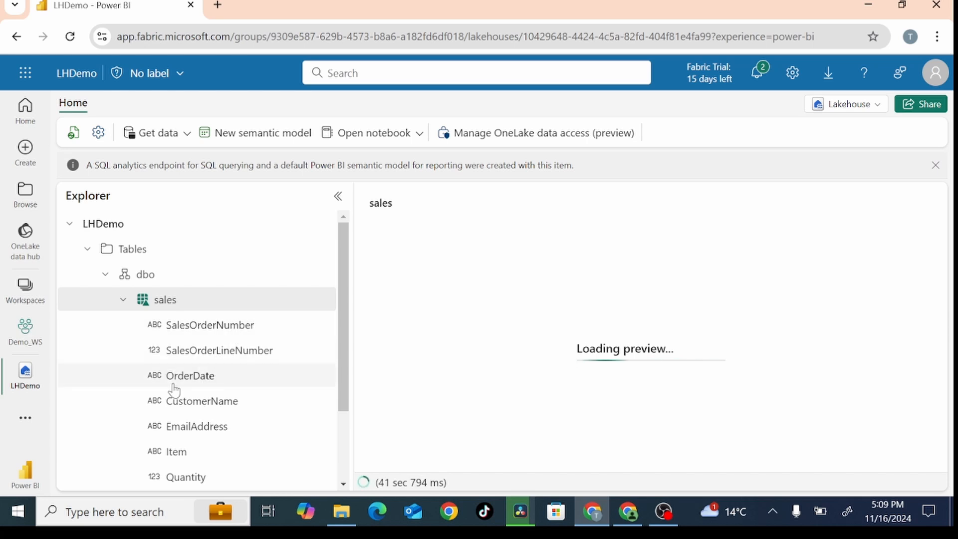
scroll(239, 369, down, 2)
scroll(258, 348, up, 2)
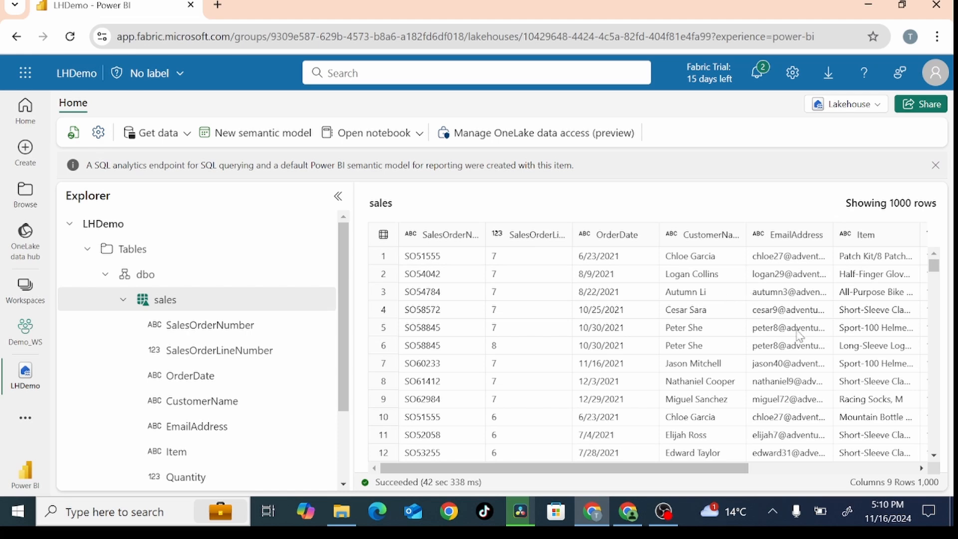
Step: Narrow the Explorer and browse the sales table's preview rows across to the TaxAmount column
drag(743, 468, 688, 464)
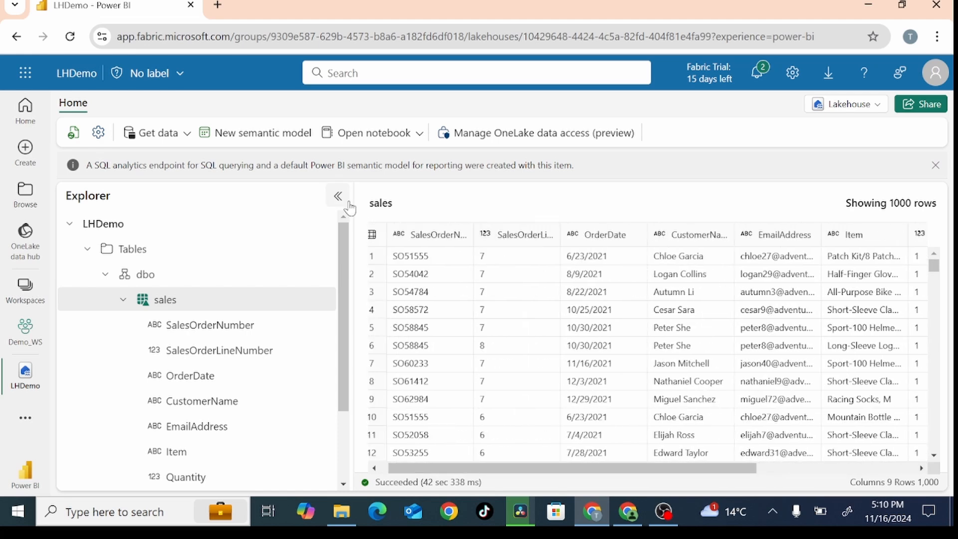
drag(354, 198, 287, 199)
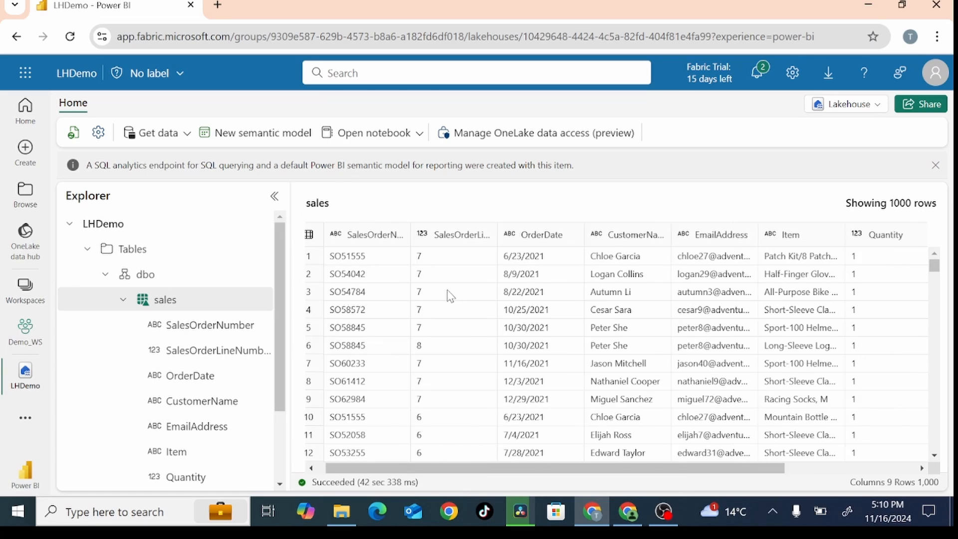
drag(836, 456, 936, 438)
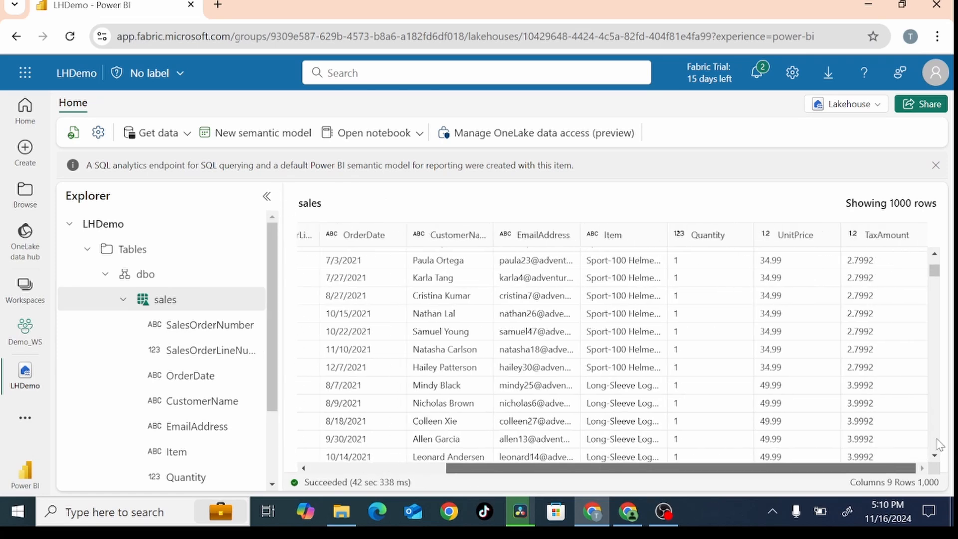
scroll(717, 314, up, 8)
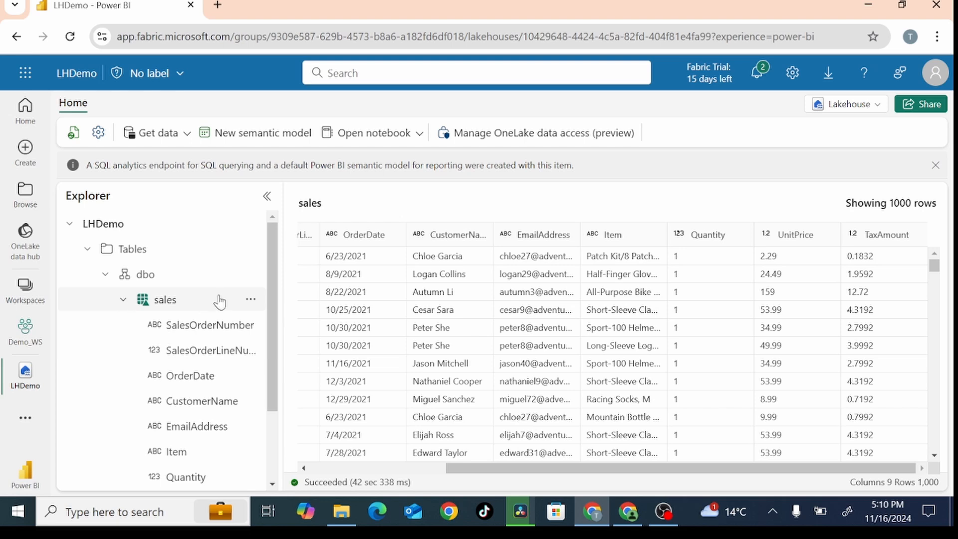
Step: View the underlying files of the sales table and widen the Name column to read the parquet file name
click(250, 300)
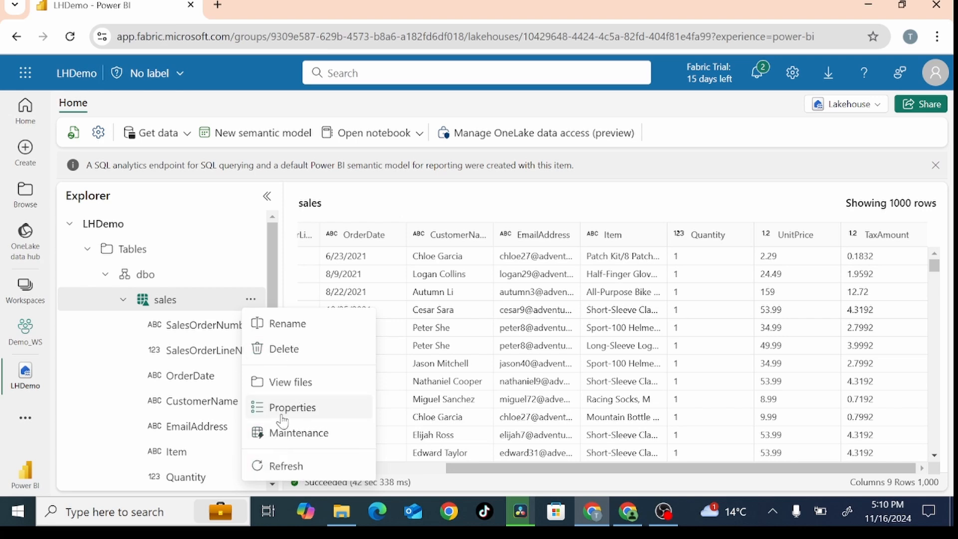
click(284, 386)
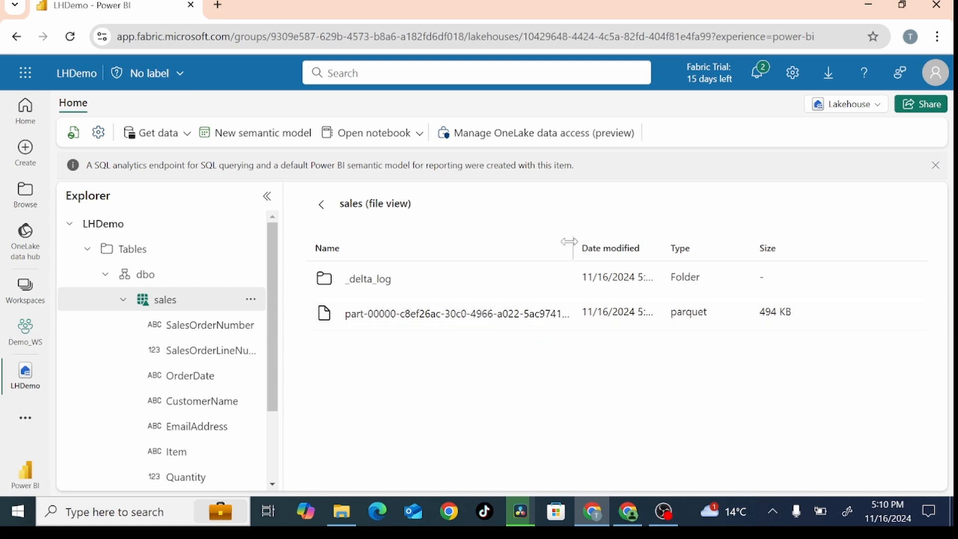
drag(569, 242, 674, 249)
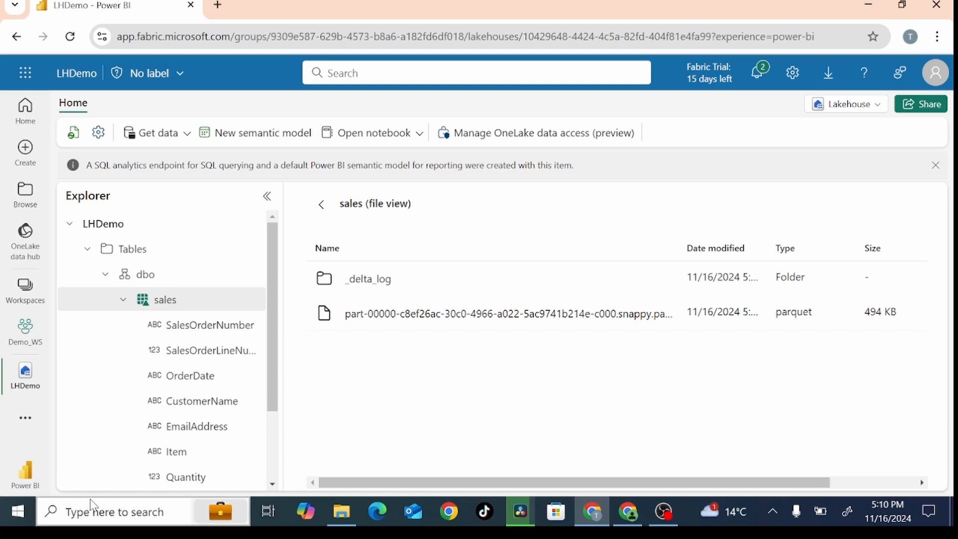
Step: Examine the JSON transaction log in the sales table's _delta_log folder and return to the table's data preview
click(365, 289)
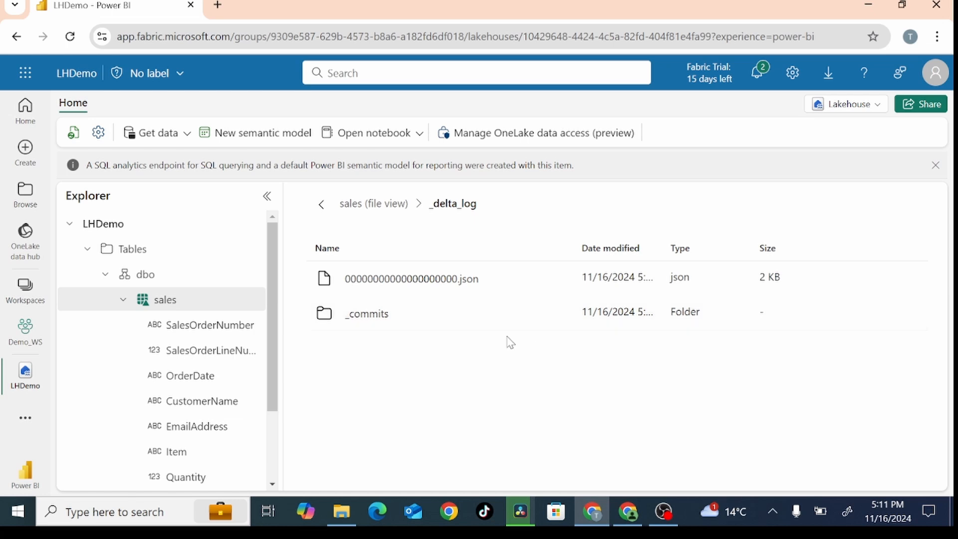
click(451, 284)
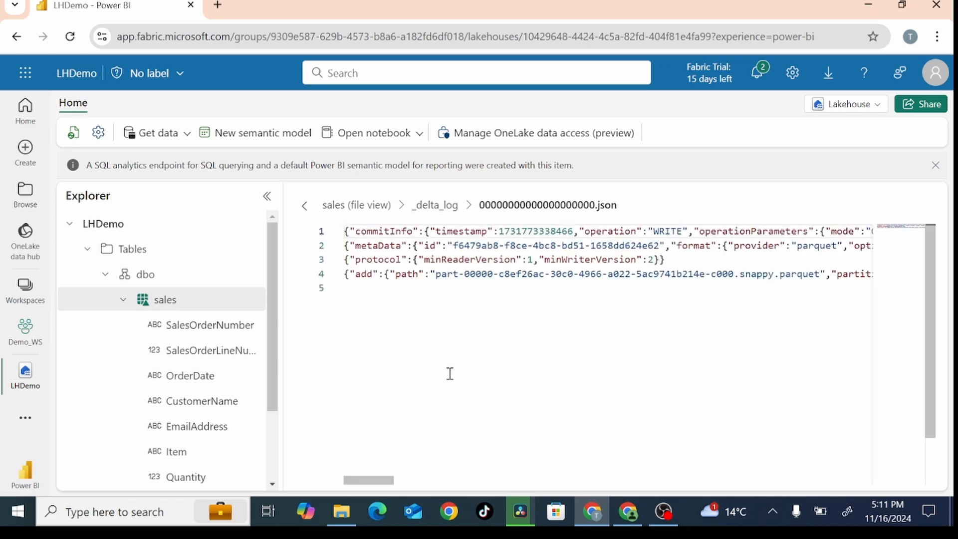
click(443, 266)
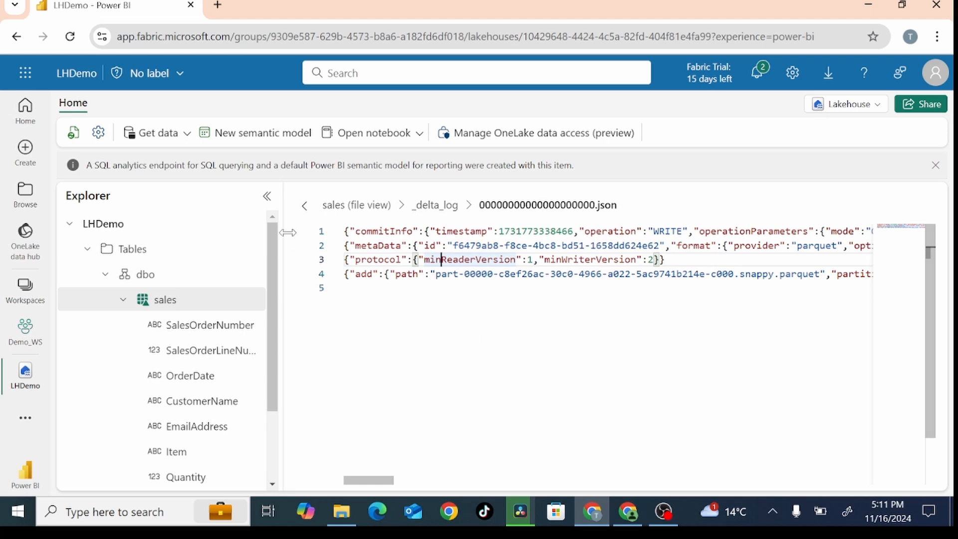
click(436, 206)
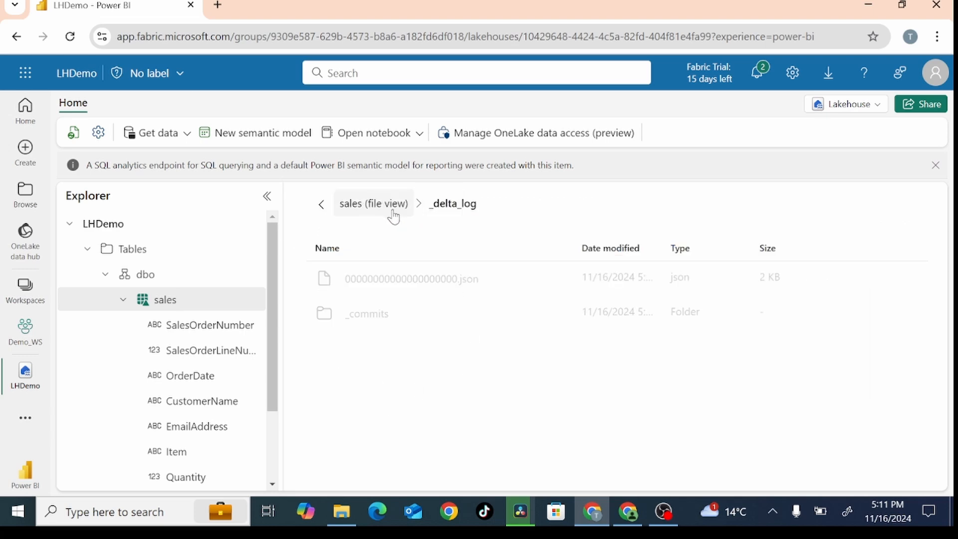
click(366, 209)
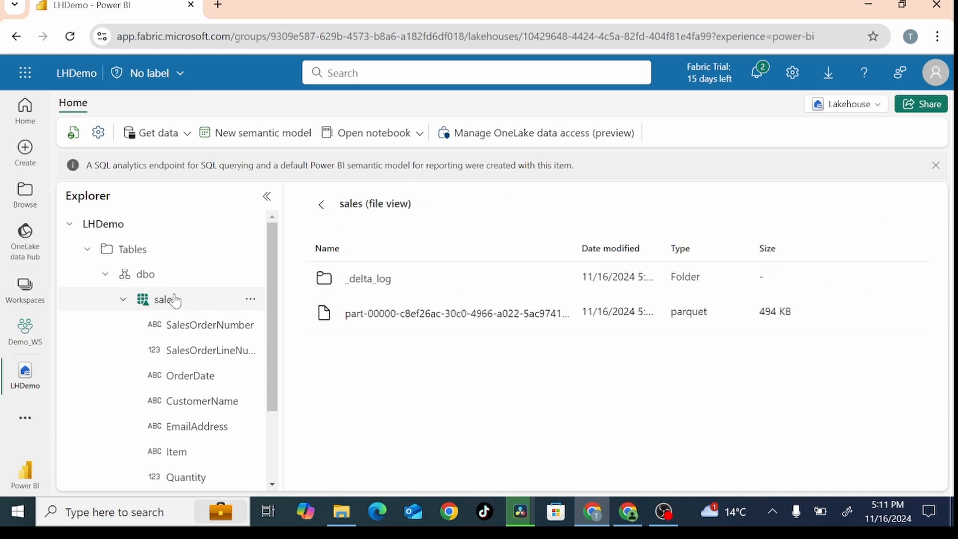
click(154, 304)
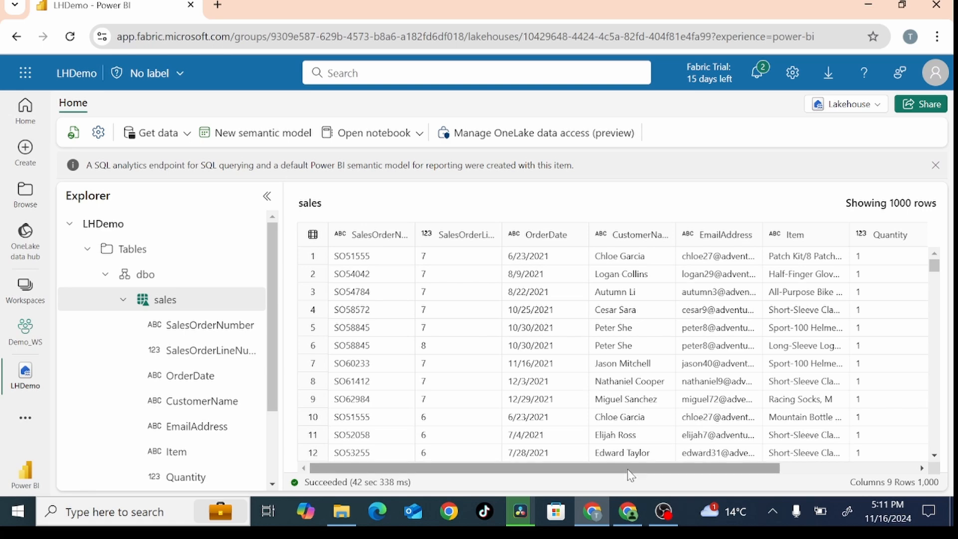
mouse_move(630, 474)
mouse_down()
mouse_move(802, 474)
mouse_move(629, 472)
mouse_up()
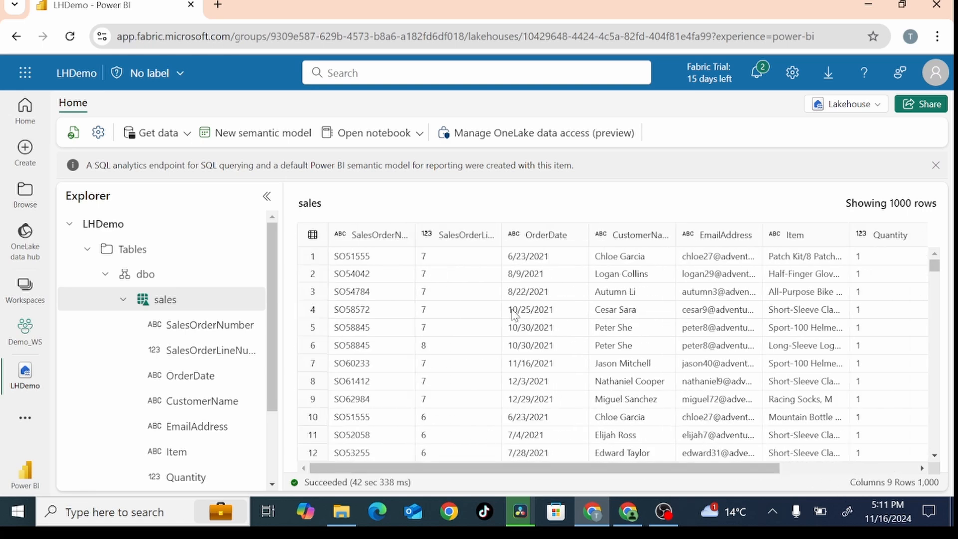